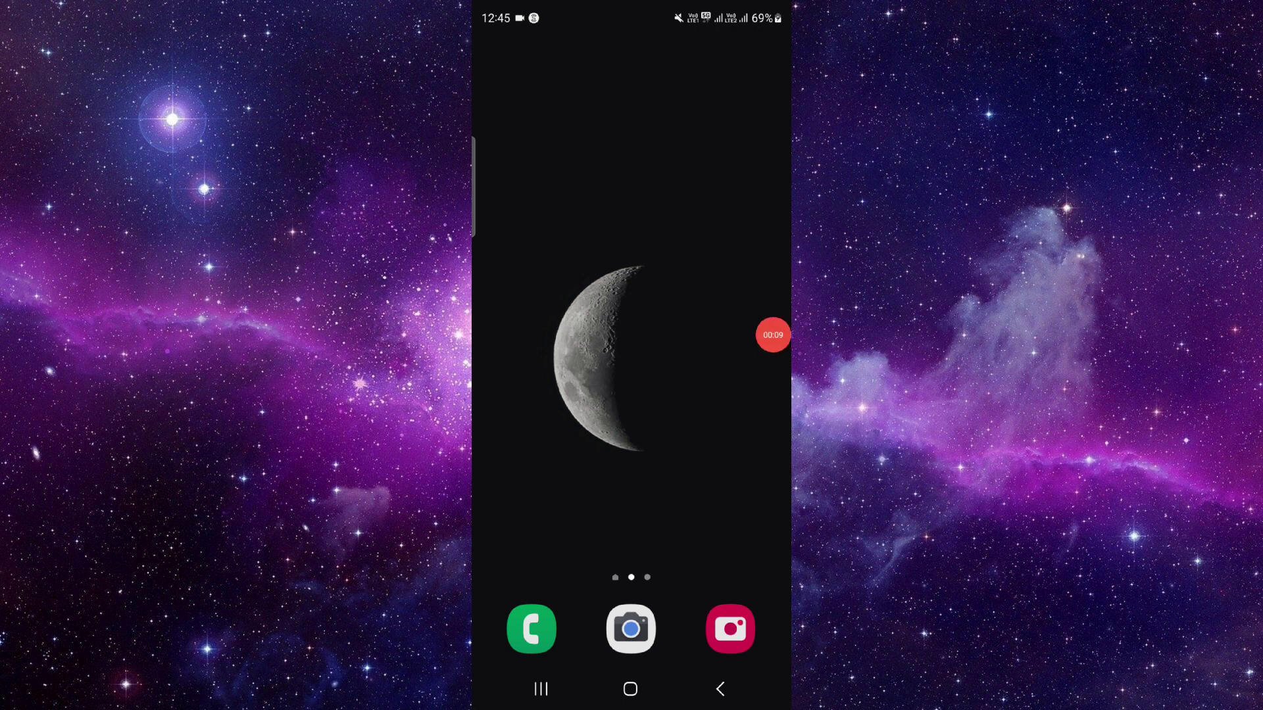
- Find Instagram in the app drawer search and launch it to its home feed
{"action": "left_click_drag", "start_coordinate": [631, 494], "coordinate": [630, 247]}
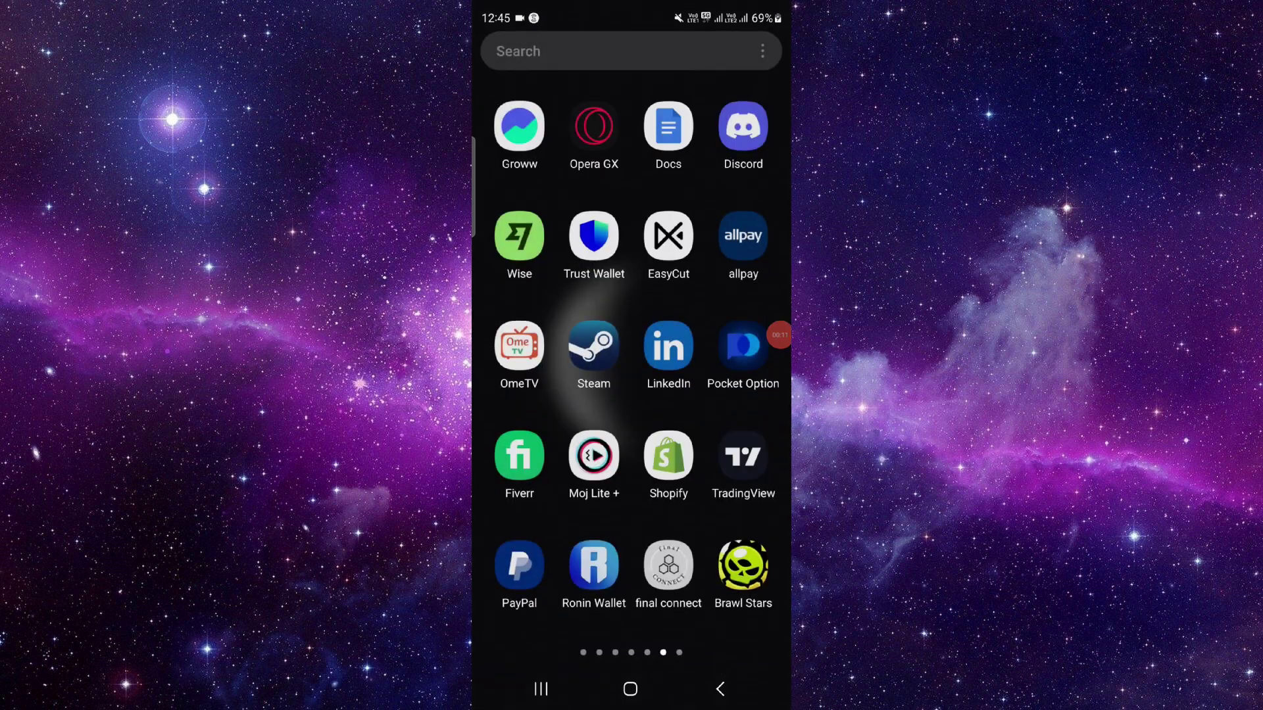
{"action": "left_click", "coordinate": [592, 52]}
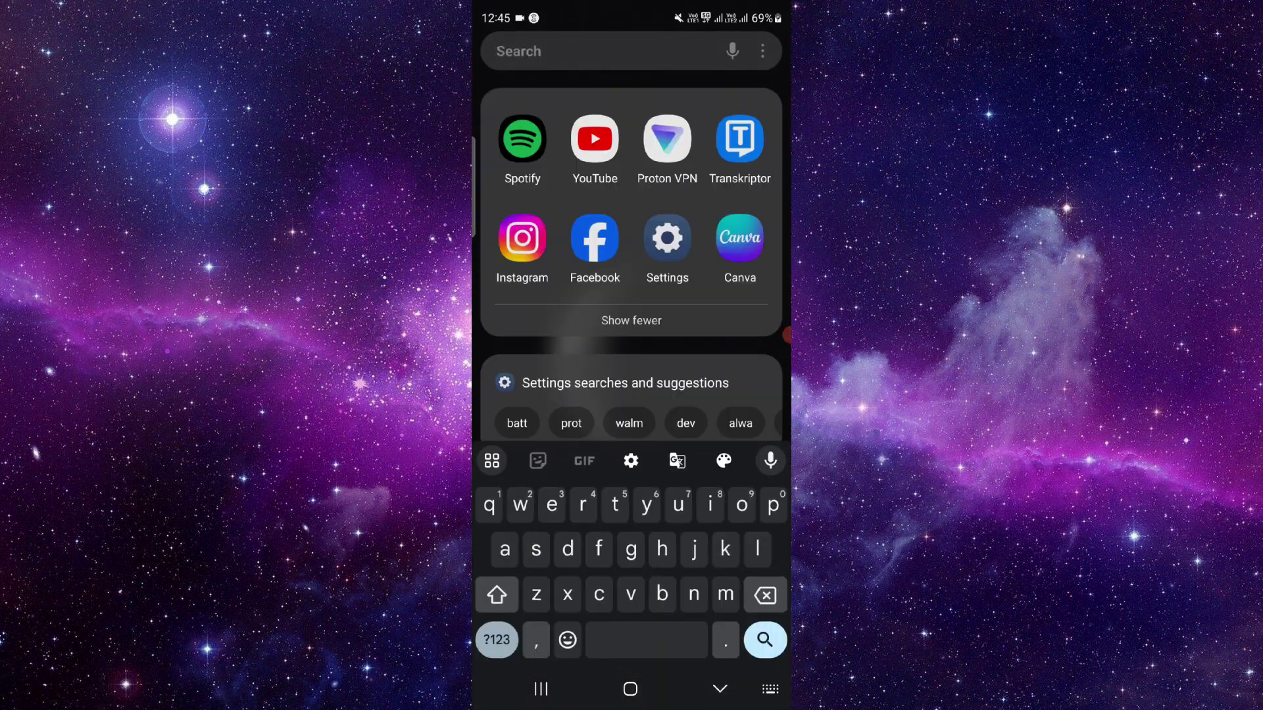
{"action": "left_click", "coordinate": [523, 241]}
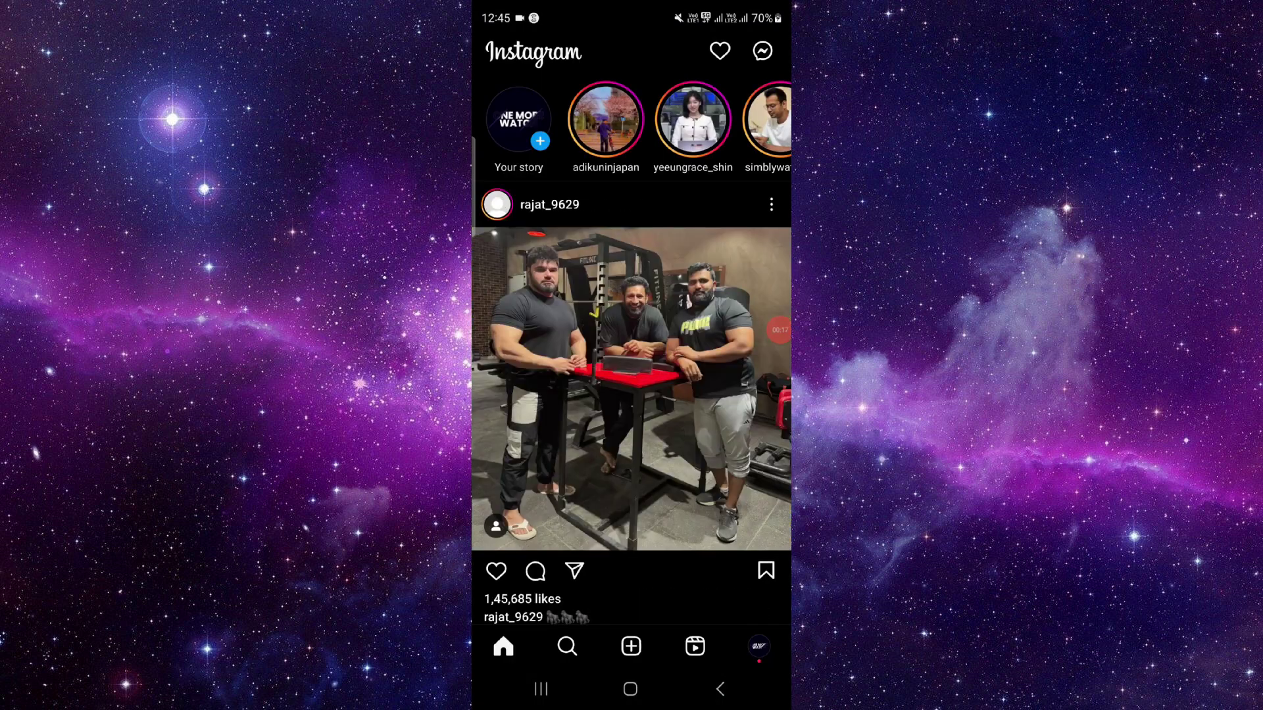
- Open the contact's conversation from the inbox, then their profile via chat details
{"action": "left_click", "coordinate": [763, 51]}
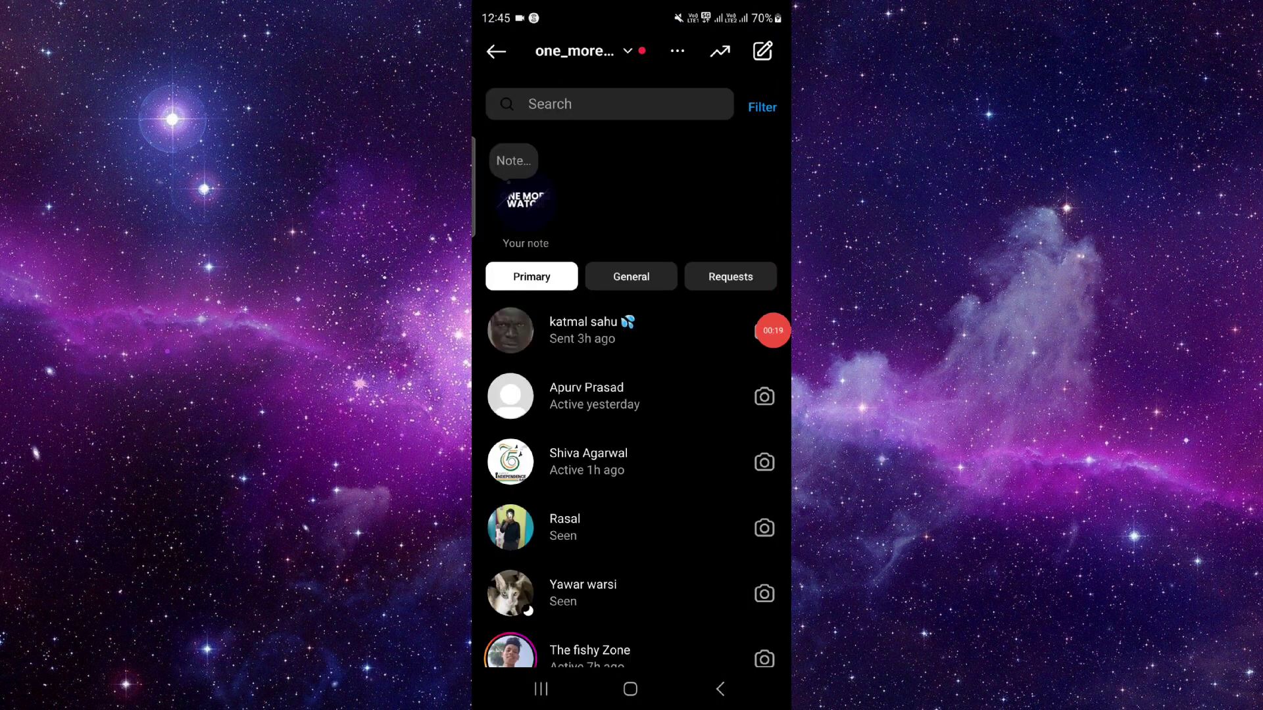
{"action": "left_click", "coordinate": [593, 396]}
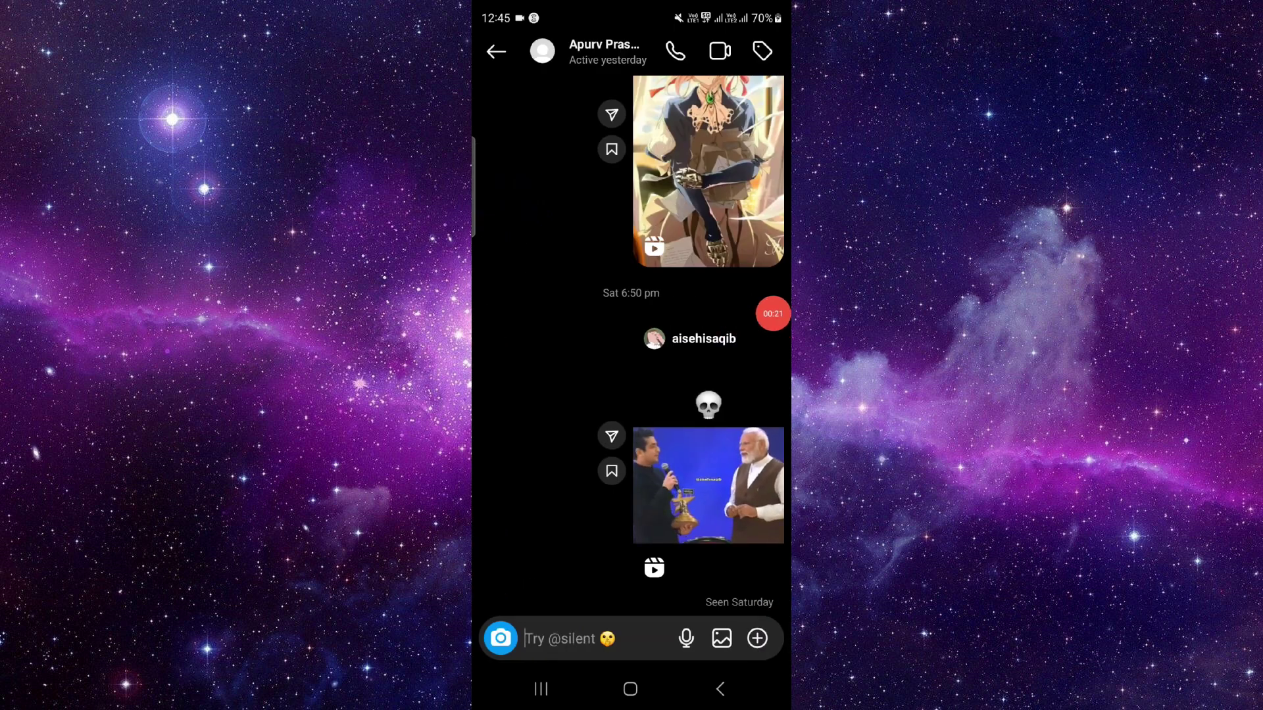
{"action": "left_click", "coordinate": [604, 51]}
{"action": "left_click", "coordinate": [701, 371]}
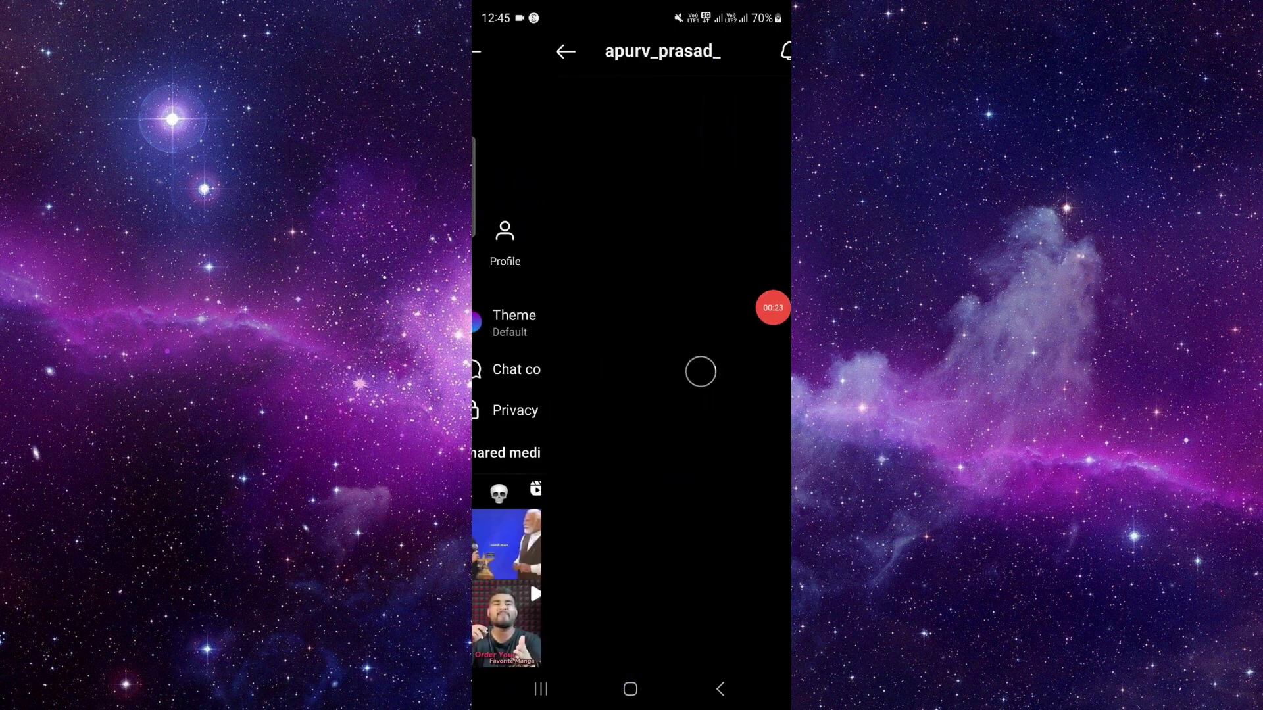
- Scroll through the contact's profile, checking its posts and follower counts
{"action": "mouse_move", "coordinate": [773, 308]}
{"action": "left_mouse_down"}
{"action": "mouse_move", "coordinate": [686, 311]}
{"action": "mouse_move", "coordinate": [642, 179]}
{"action": "mouse_move", "coordinate": [772, 176]}
{"action": "left_mouse_up"}
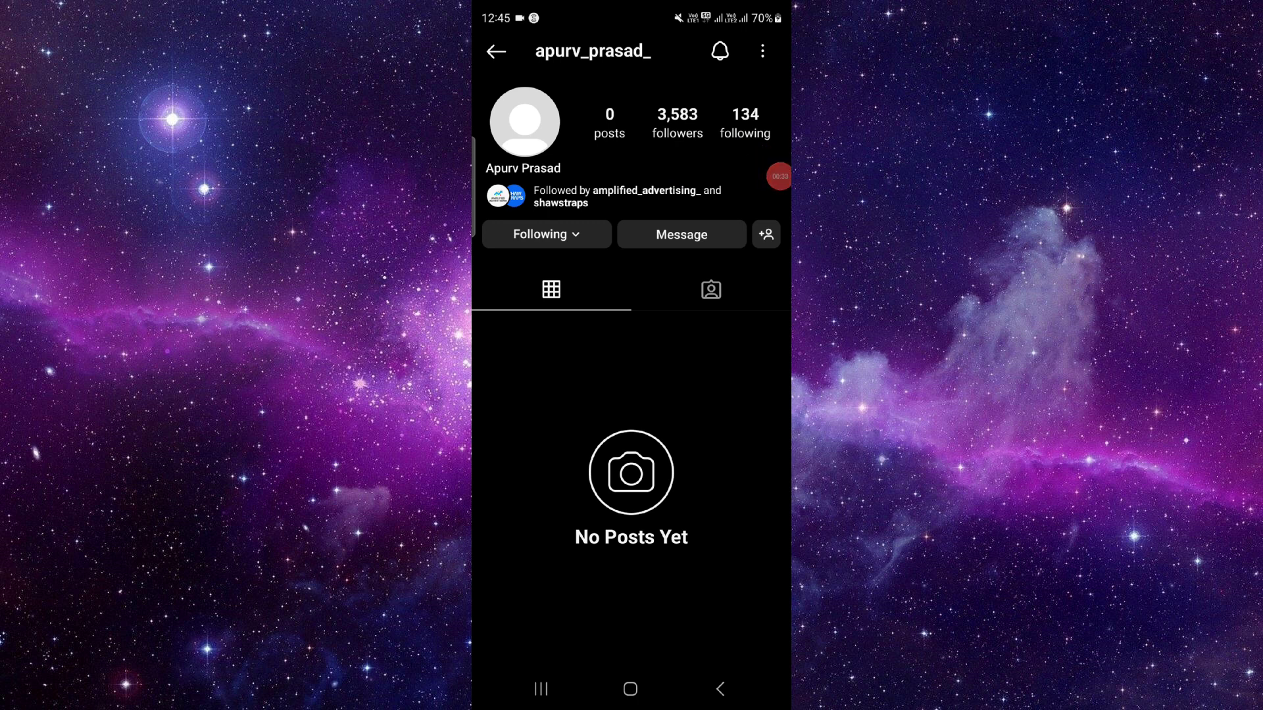
{"action": "left_click_drag", "start_coordinate": [772, 176], "coordinate": [772, 223]}
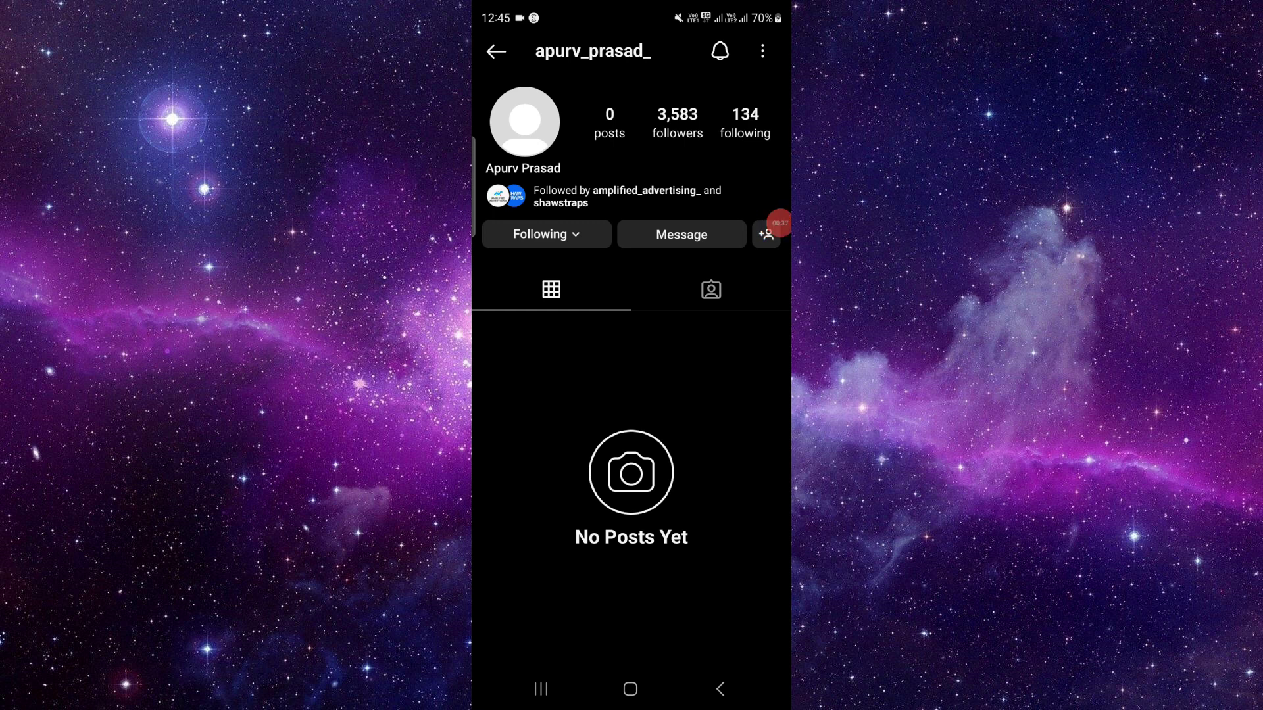
{"action": "left_click_drag", "start_coordinate": [780, 223], "coordinate": [772, 258]}
- Close all recent apps to return to the home screen
{"action": "left_click", "coordinate": [541, 689]}
{"action": "left_click", "coordinate": [631, 613]}
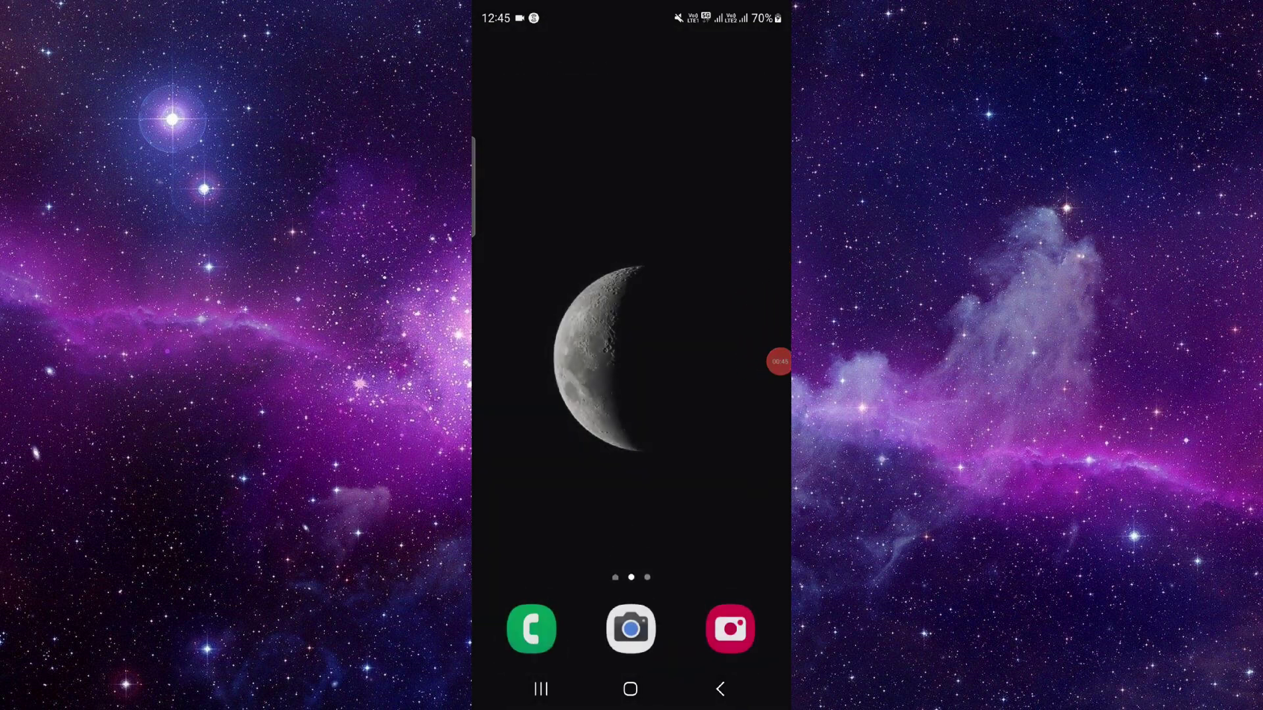
{"action": "mouse_move", "coordinate": [780, 361]}
{"action": "left_mouse_down"}
{"action": "mouse_move", "coordinate": [773, 218]}
{"action": "mouse_move", "coordinate": [773, 283]}
{"action": "left_mouse_up"}
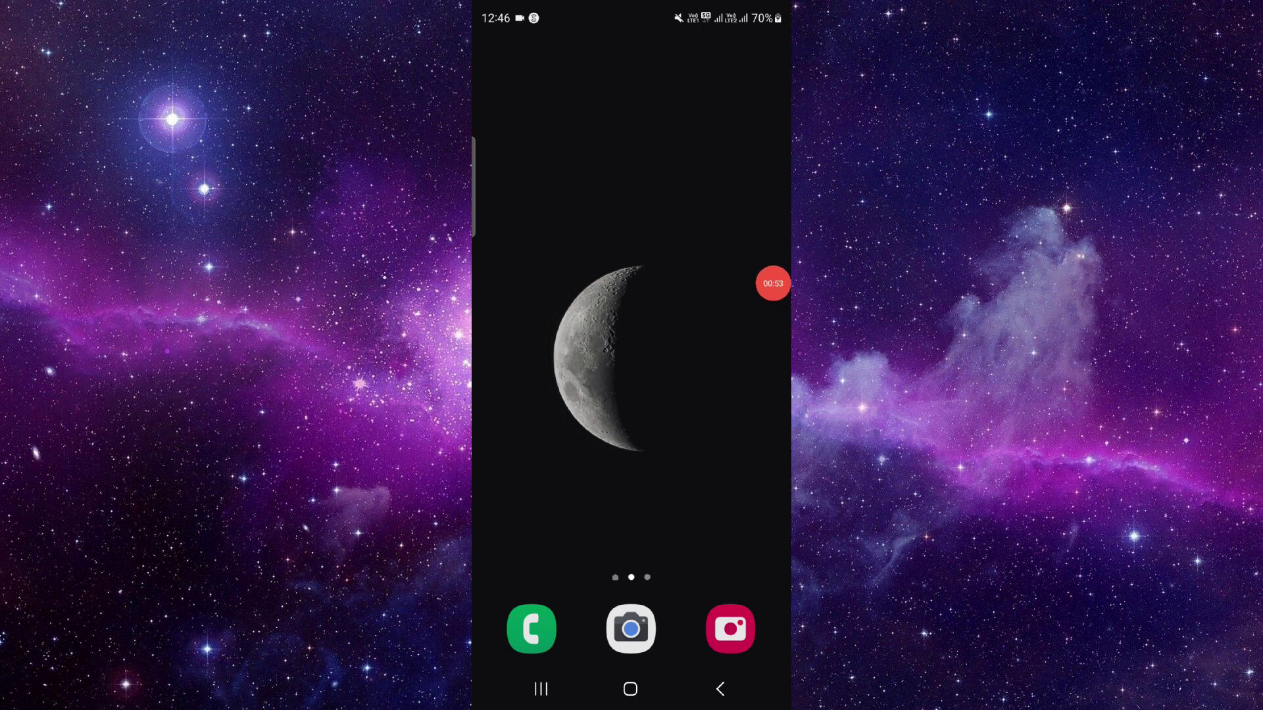